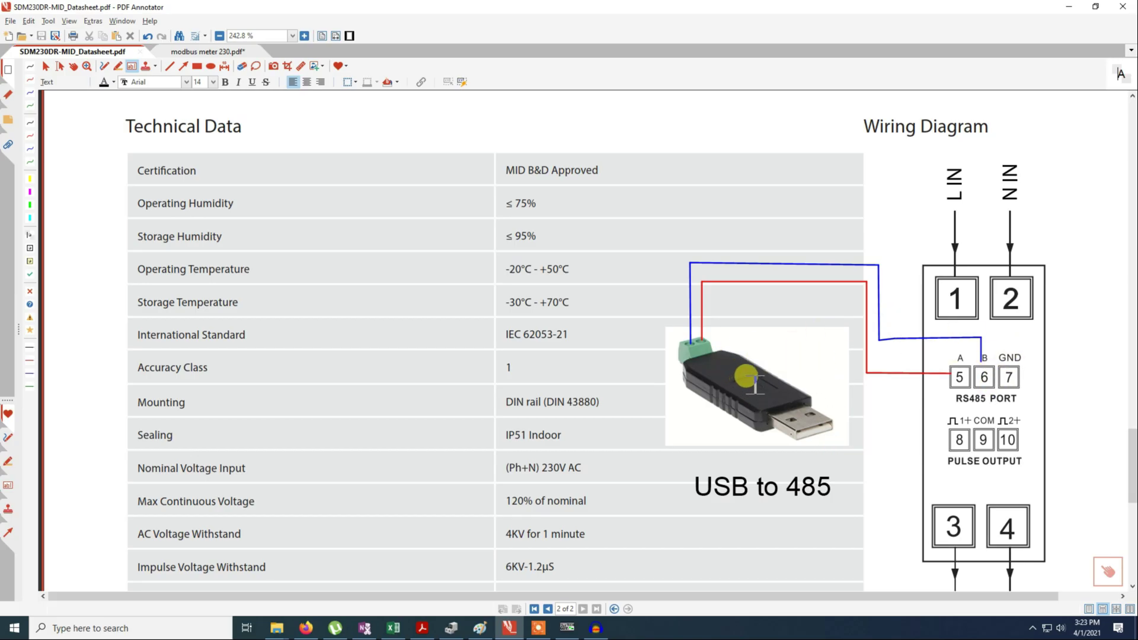
Step: Search the AliExpress store for 'usb to 485' adapters, then go back to the datasheet
click(306, 627)
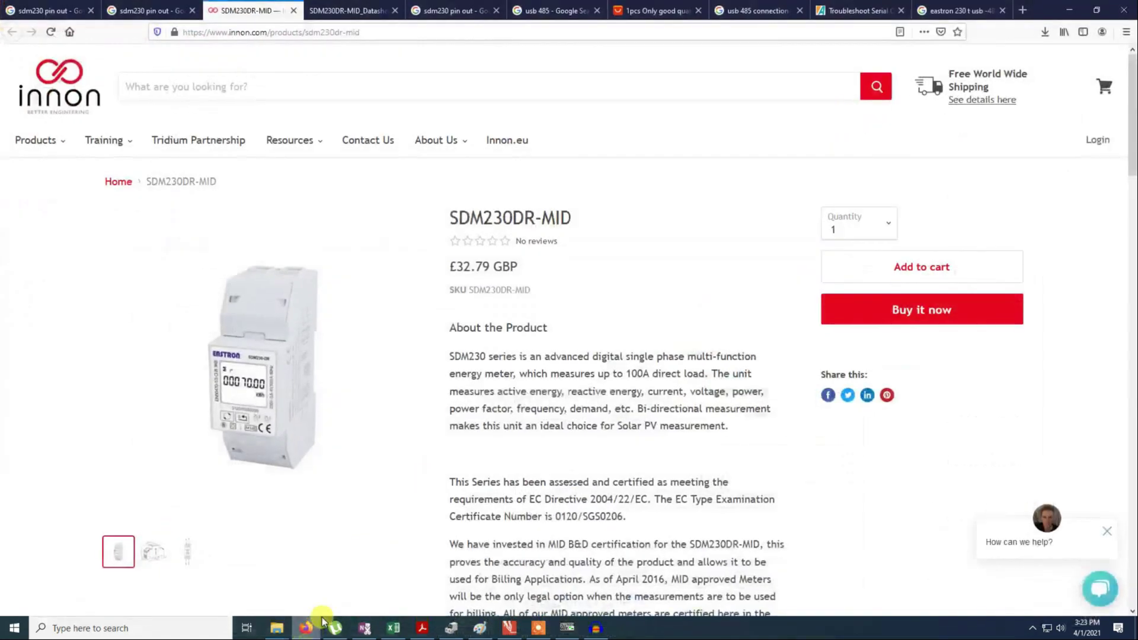
click(646, 10)
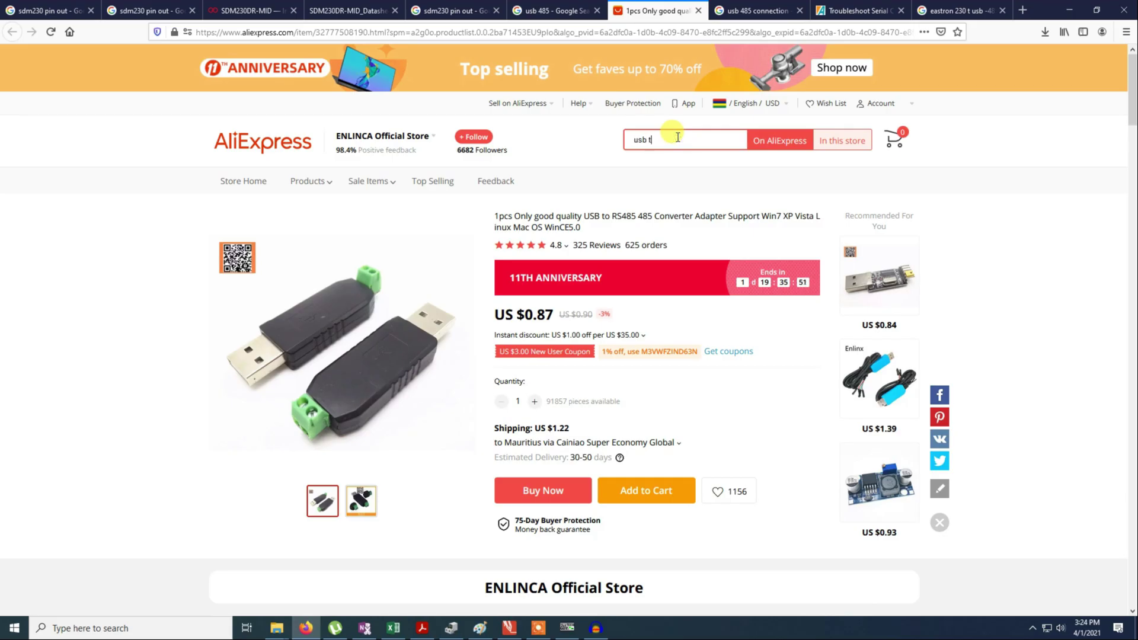
text(o 485)
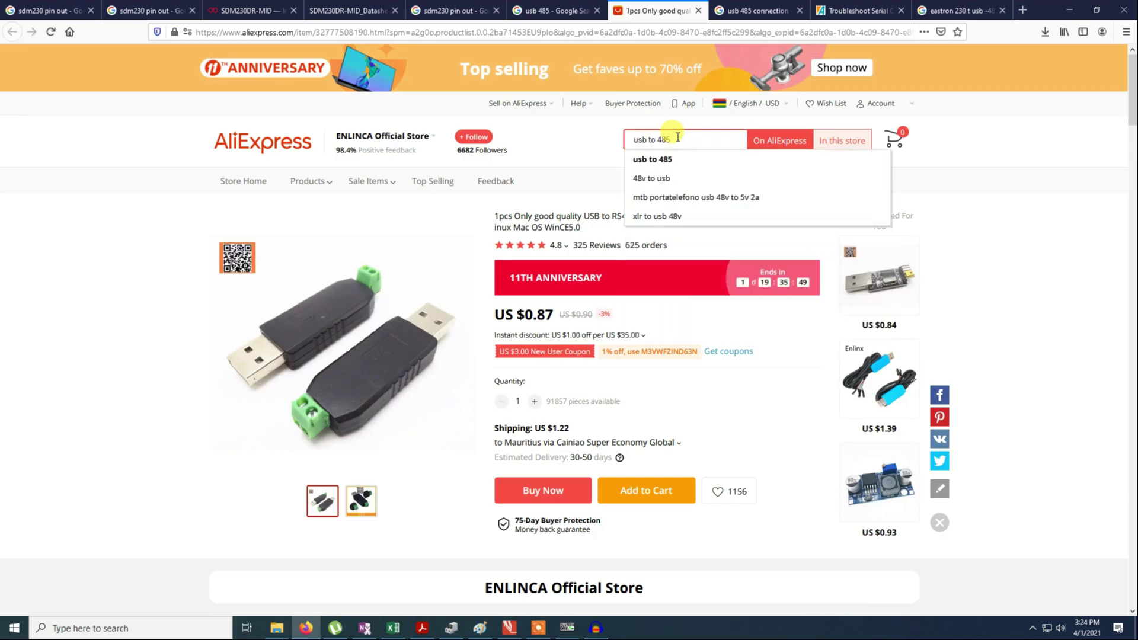
click(524, 234)
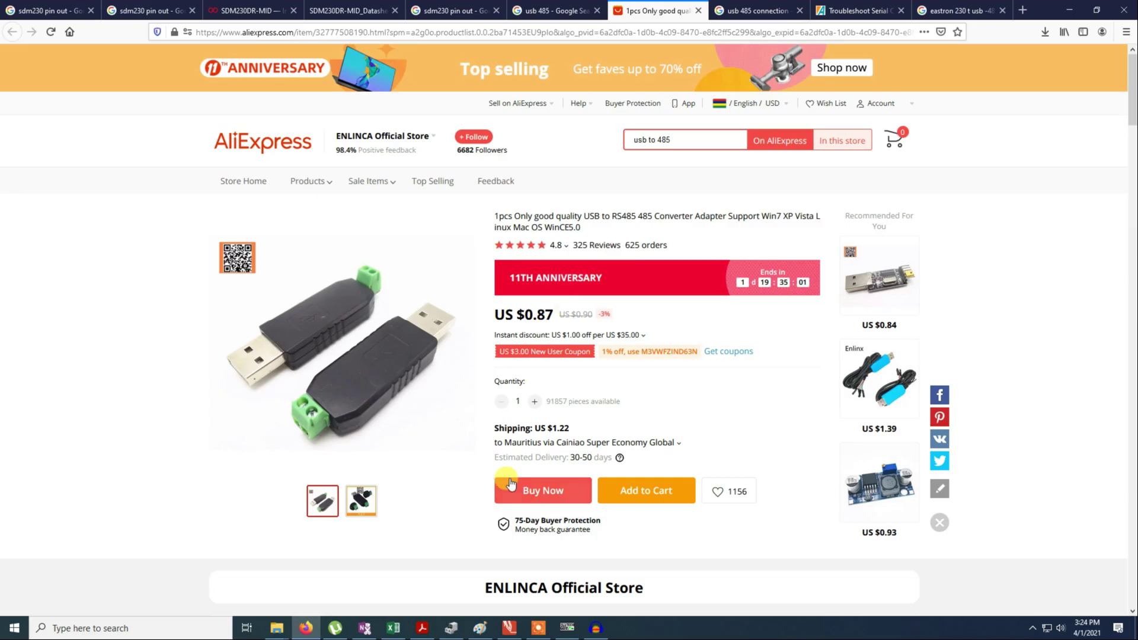
click(507, 629)
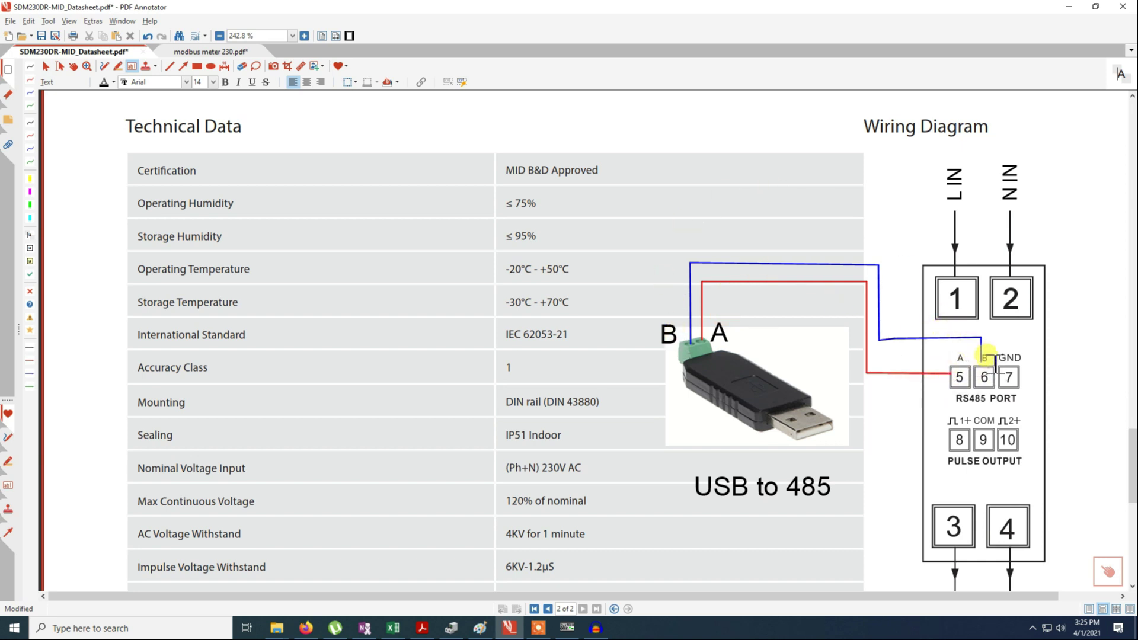
Step: Switch to modbus meter 230.pdf and go to page 3's SDM230 input register table
scroll(1106, 251, down, 1)
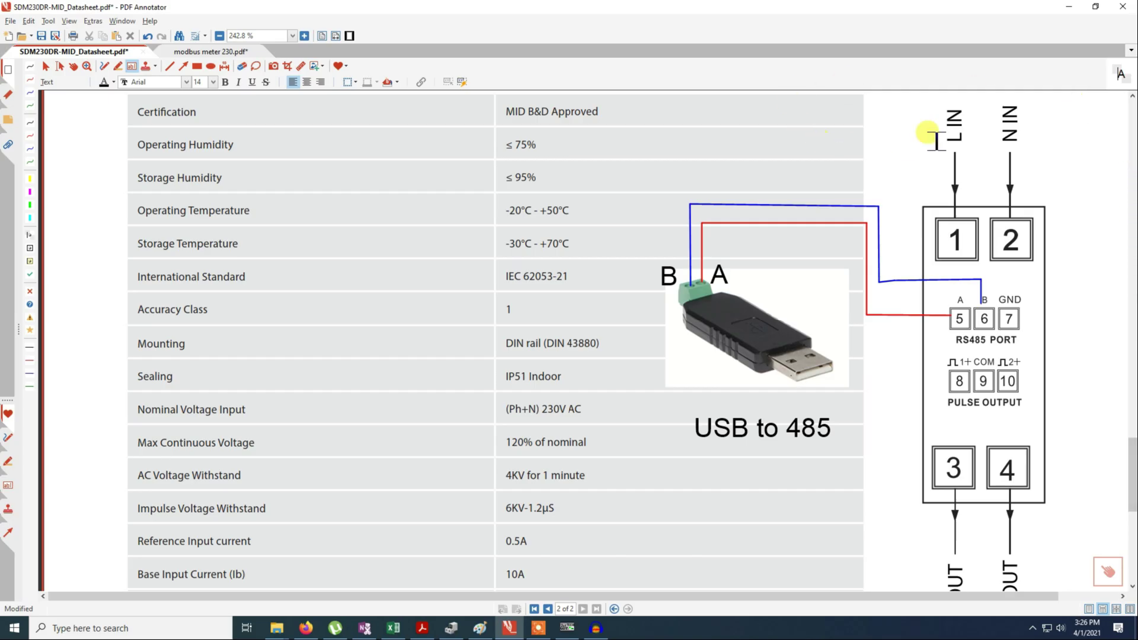
key(ctrl+Tab)
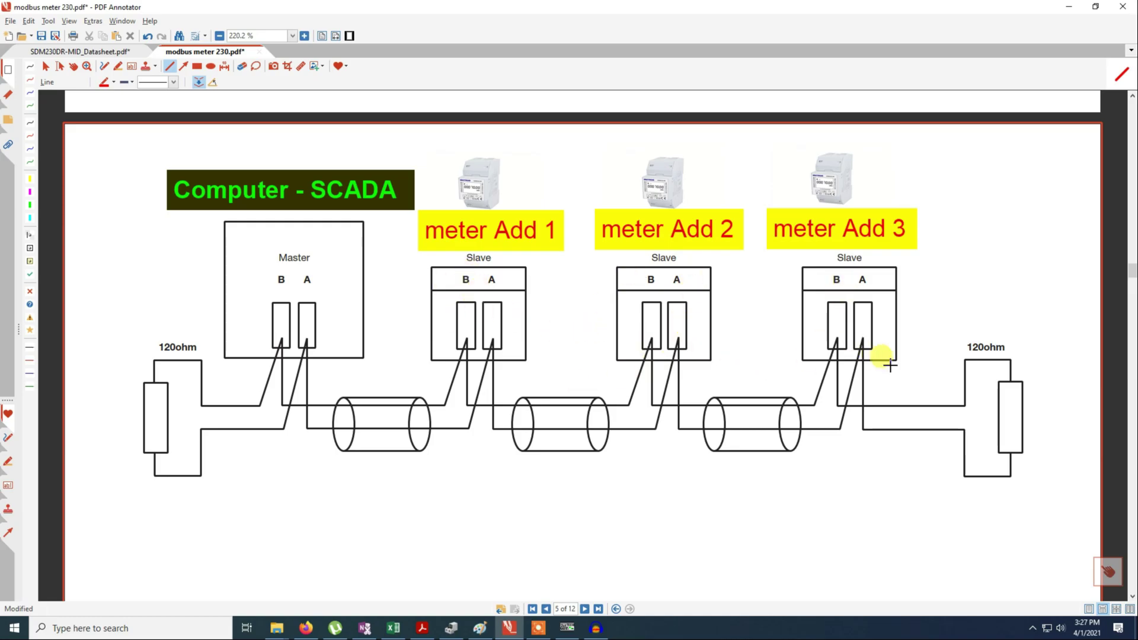
scroll(1131, 382, up, 5)
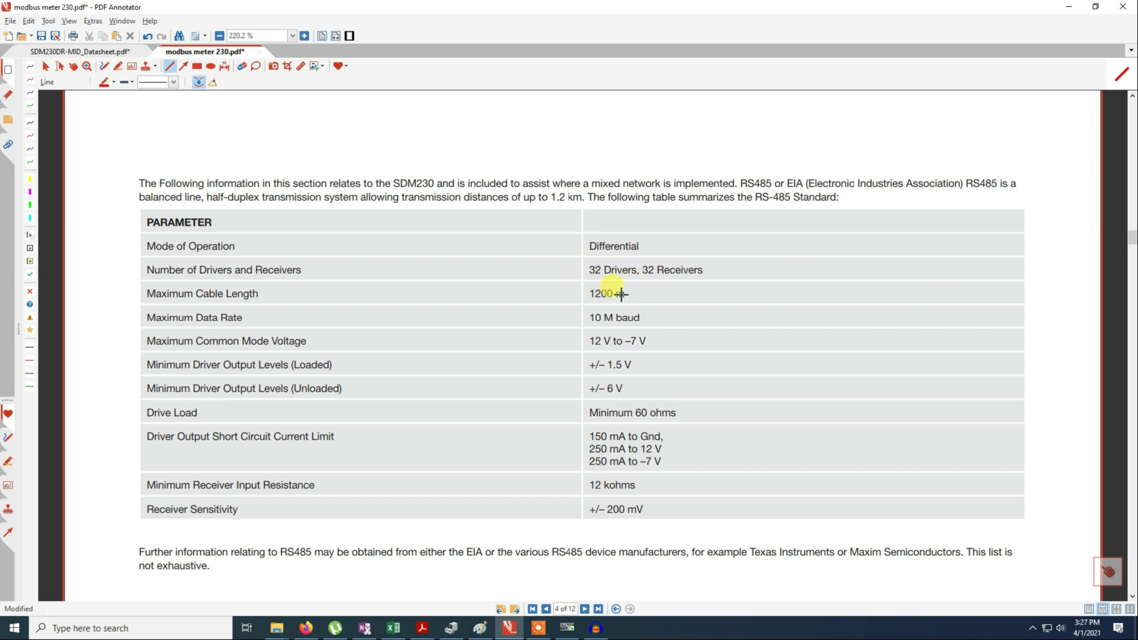
key(Page_Up)
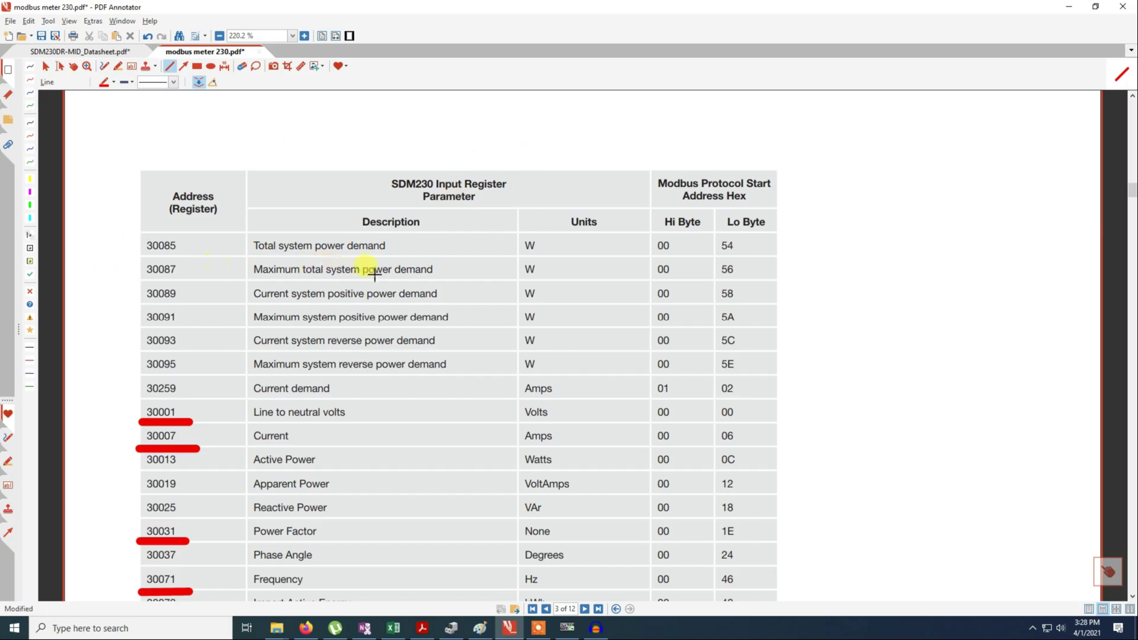
Step: Scroll the SDM230 input register table down to register 30345 and back
scroll(394, 402, down, 1)
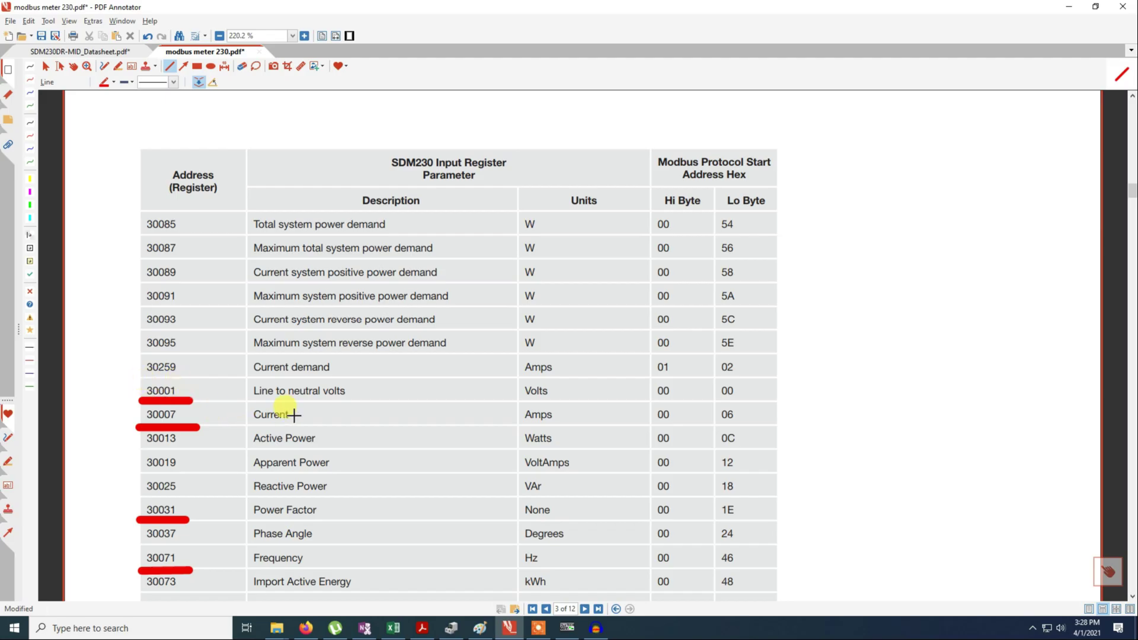
scroll(253, 437, down, 5)
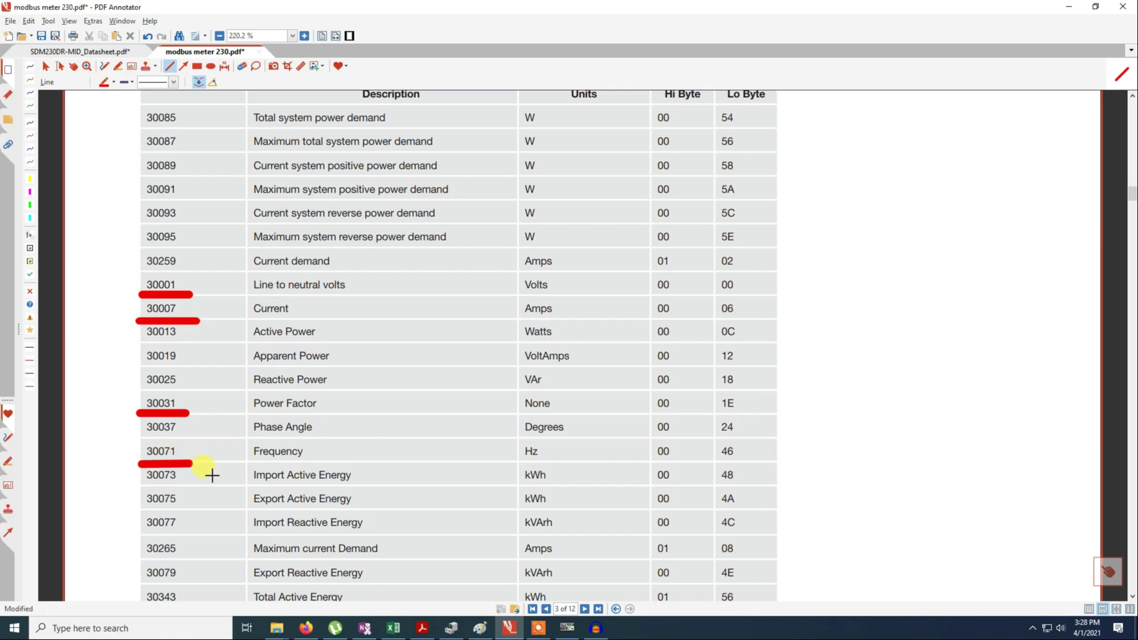
scroll(212, 475, down, 3)
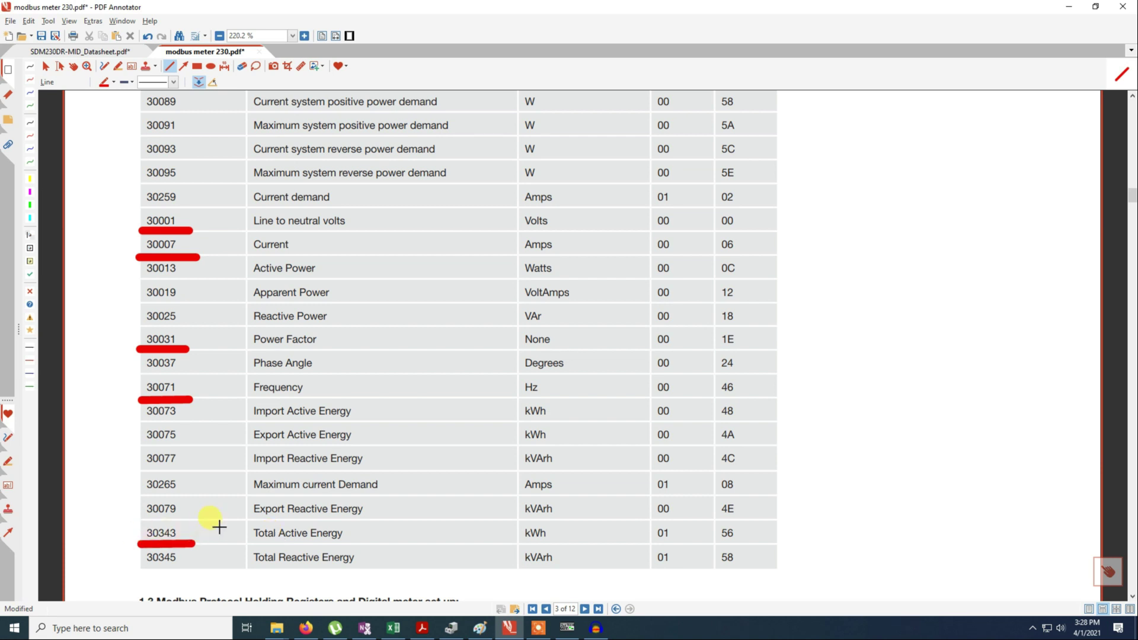
scroll(219, 527, up, 1)
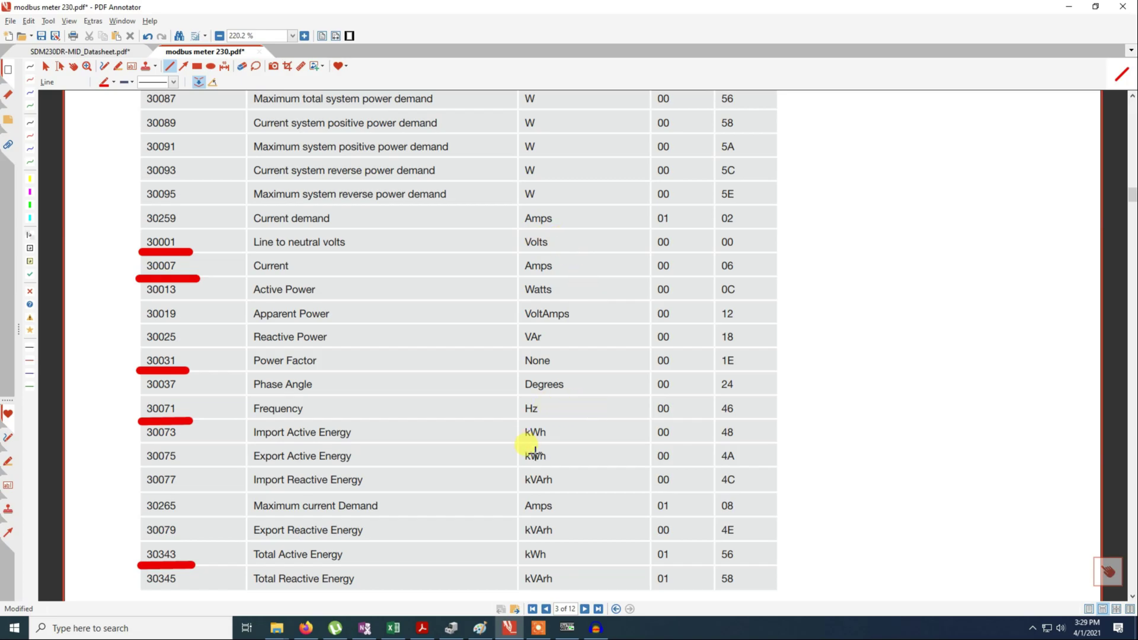
Step: Open Device Manager and locate the USB-SERIAL CH340 adapter on COM6 under Ports (COM & LPT)
click(568, 629)
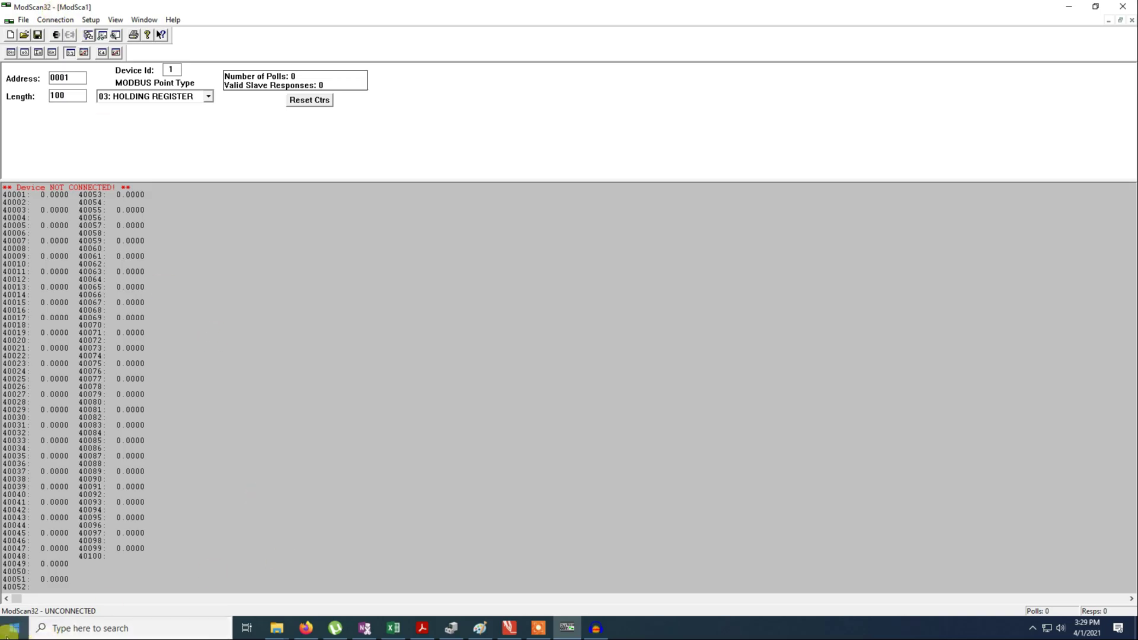
right_click(12, 628)
click(86, 385)
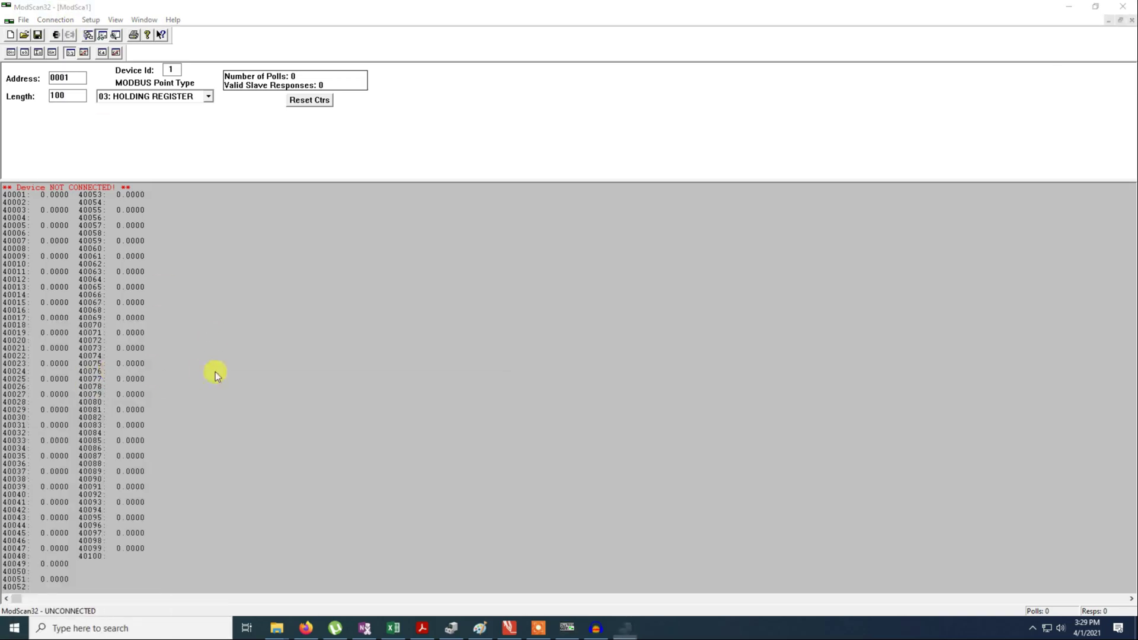
drag(507, 130, 507, 250)
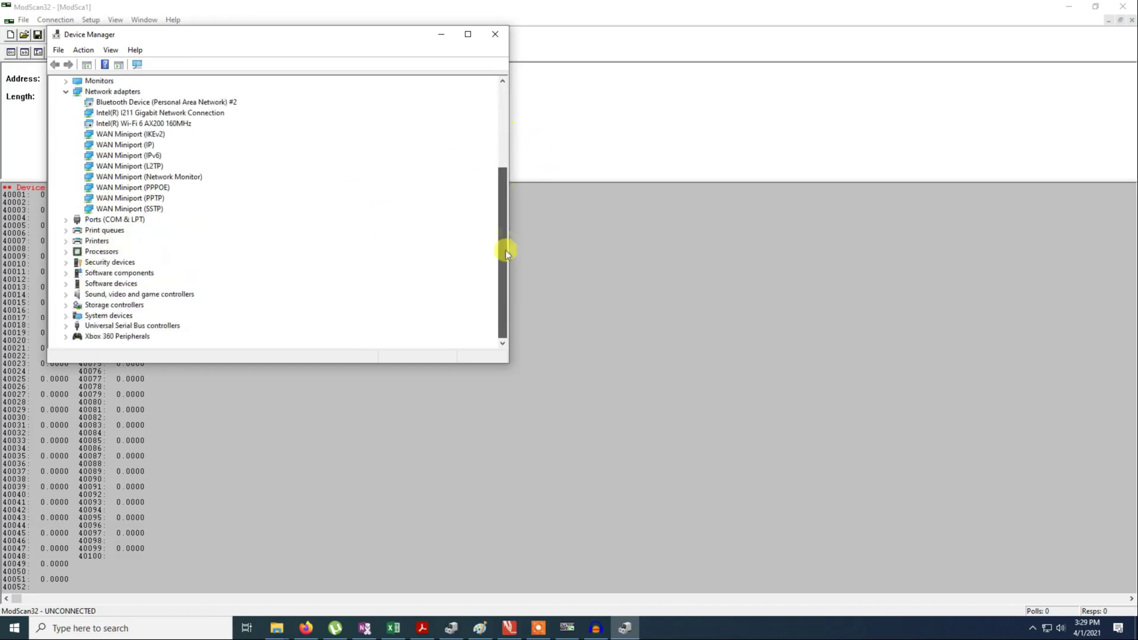
double_click(151, 220)
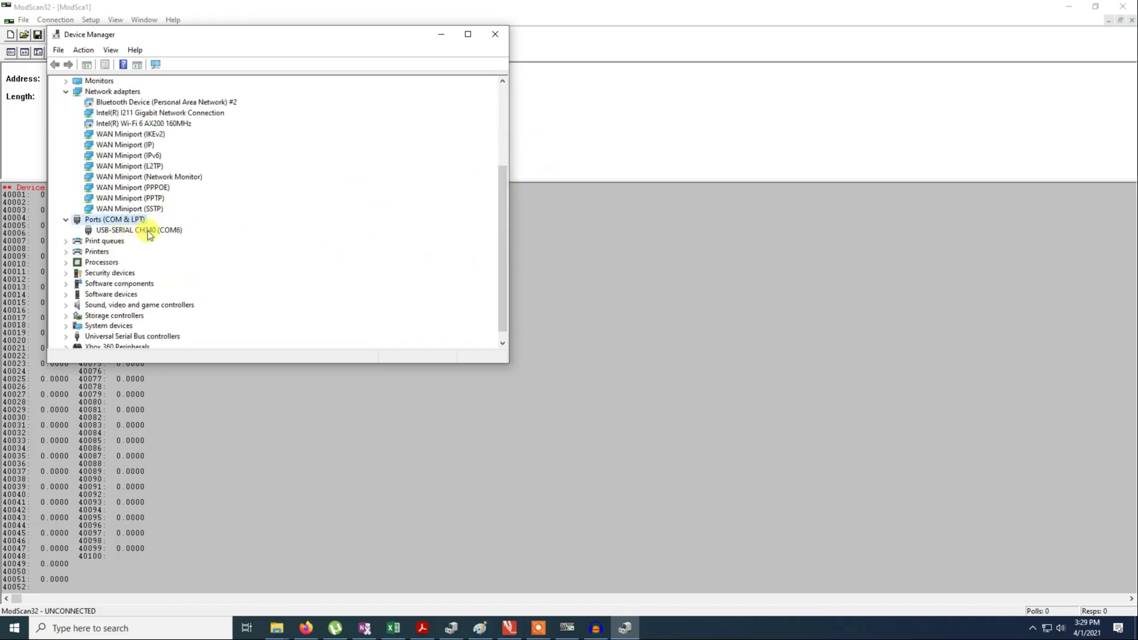
drag(234, 34, 700, 14)
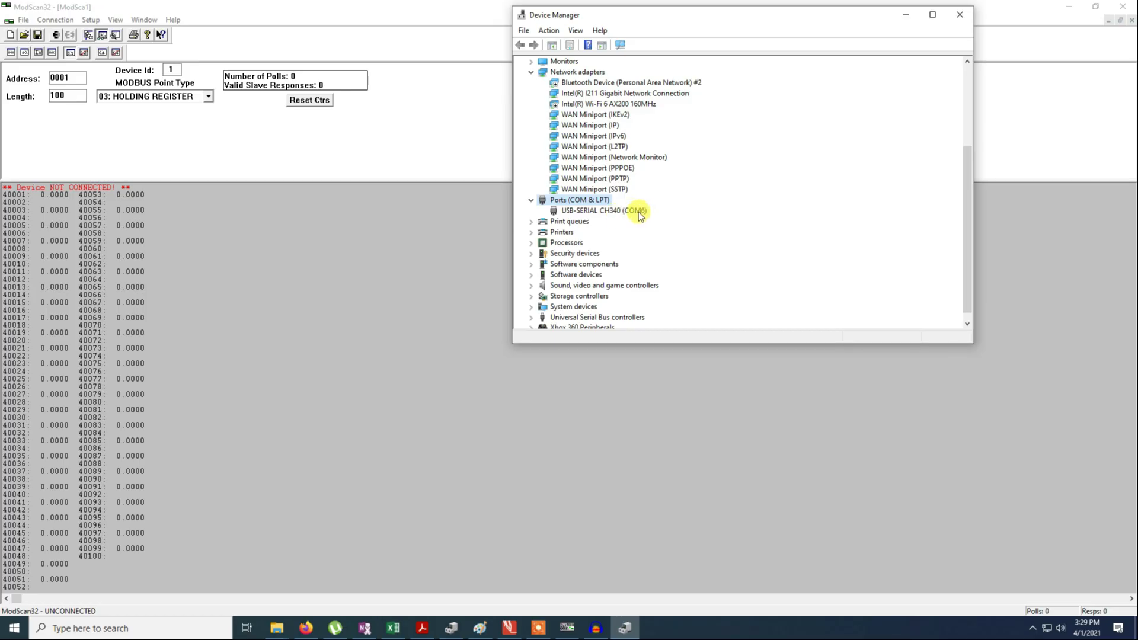
Step: View the About ModScan32 information box, then close it
click(504, 247)
click(55, 20)
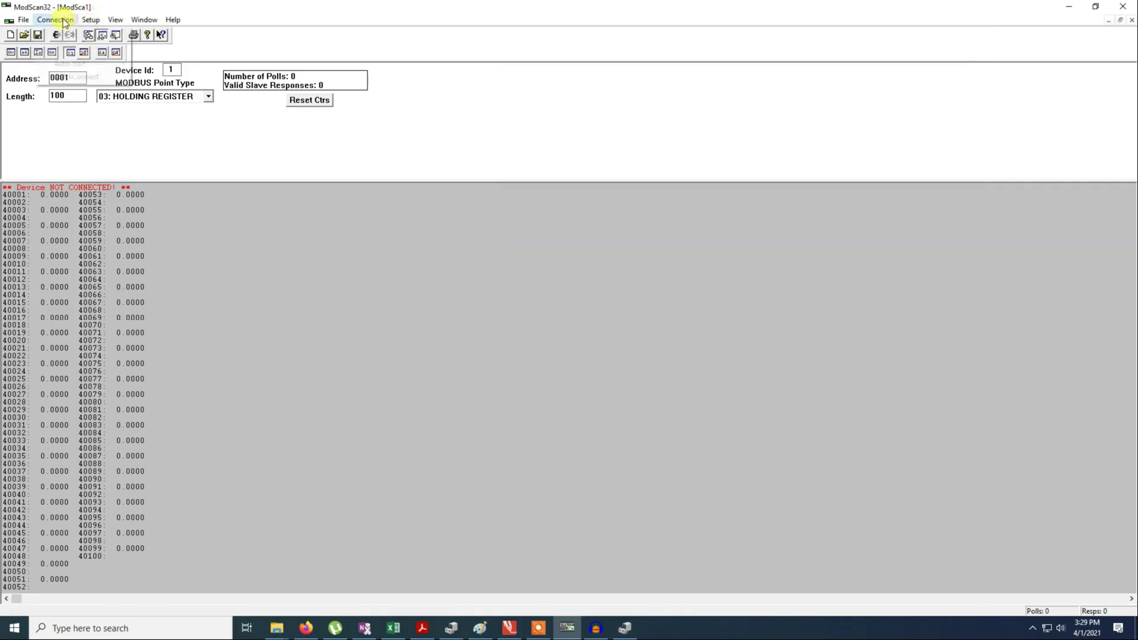
click(598, 178)
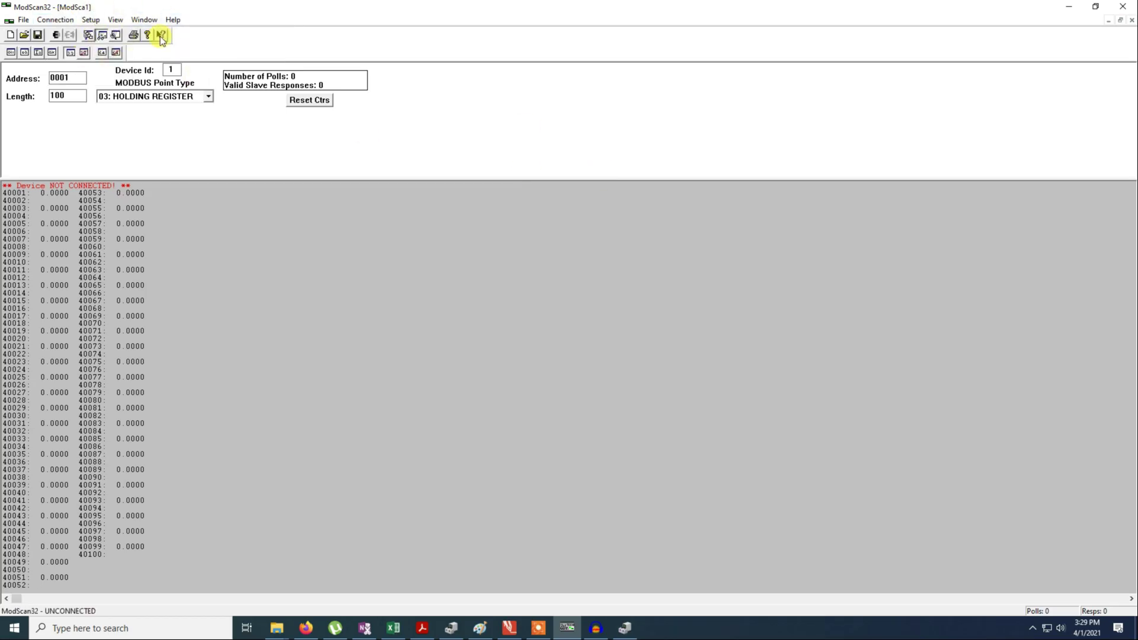
click(174, 19)
click(213, 51)
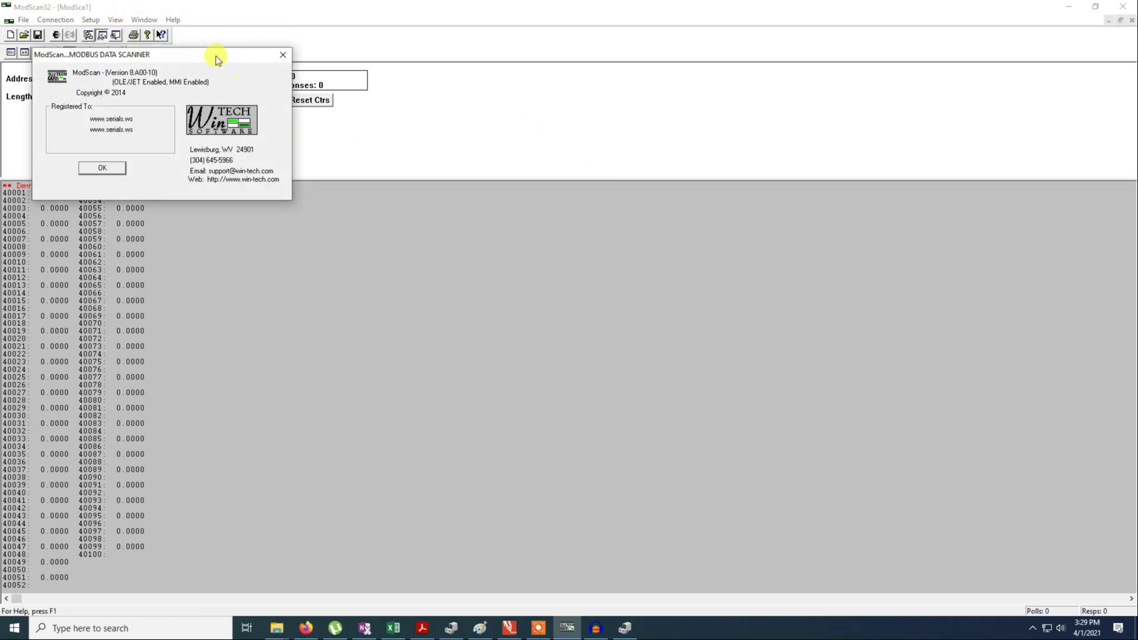
drag(215, 51, 881, 148)
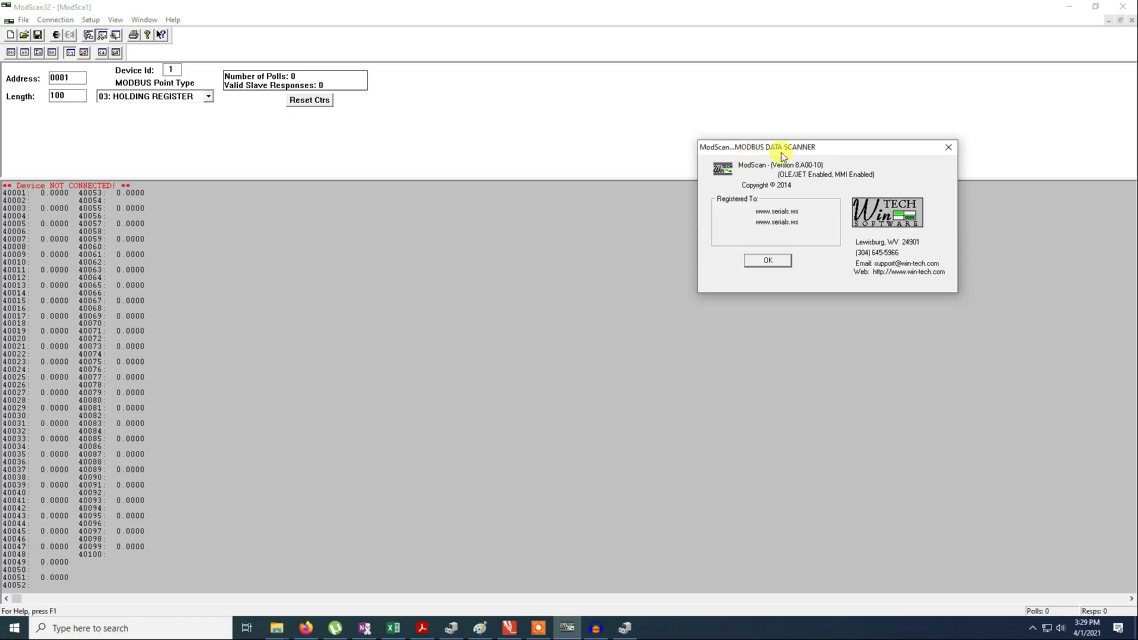
click(949, 147)
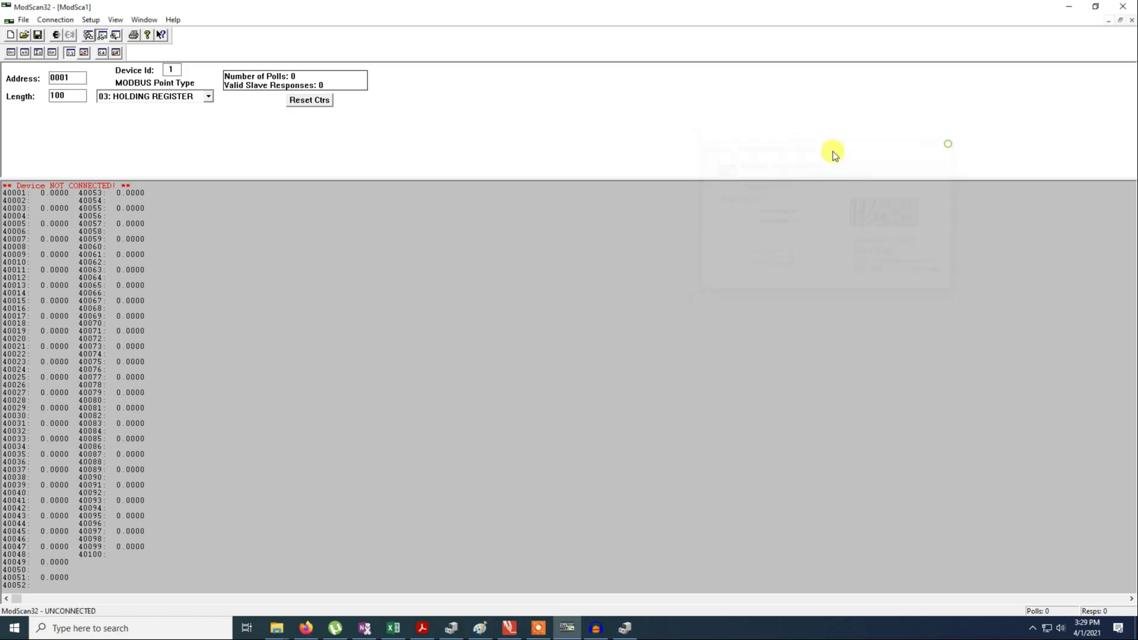
Step: Connect directly on COM6 at 9600 baud, 8 data bits, no parity, 1 stop bit
click(55, 21)
click(62, 35)
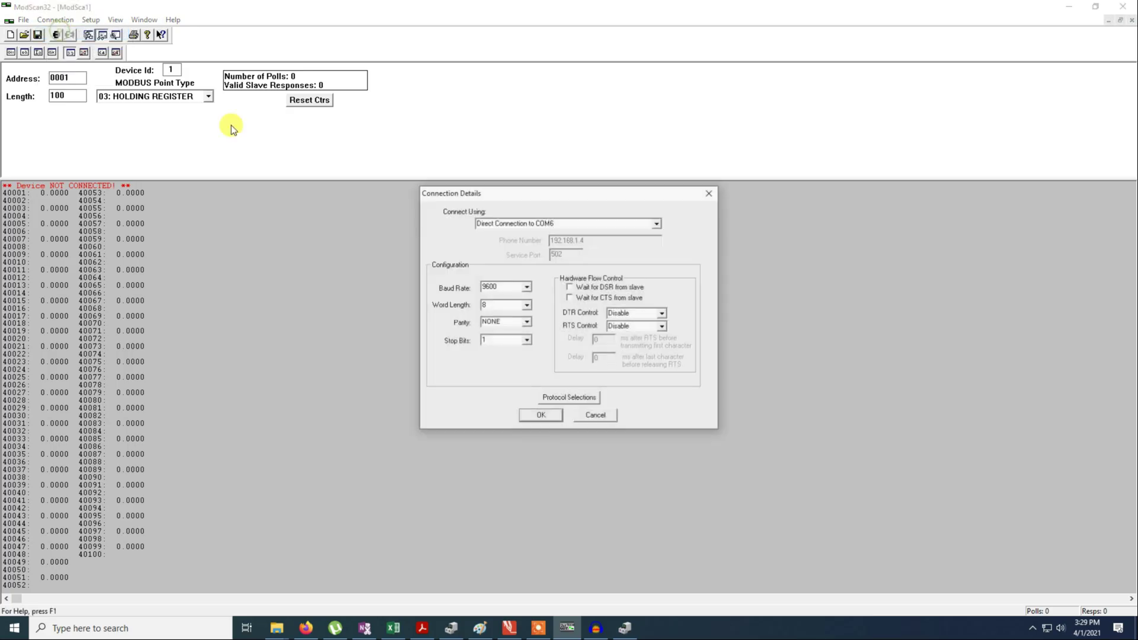
click(658, 224)
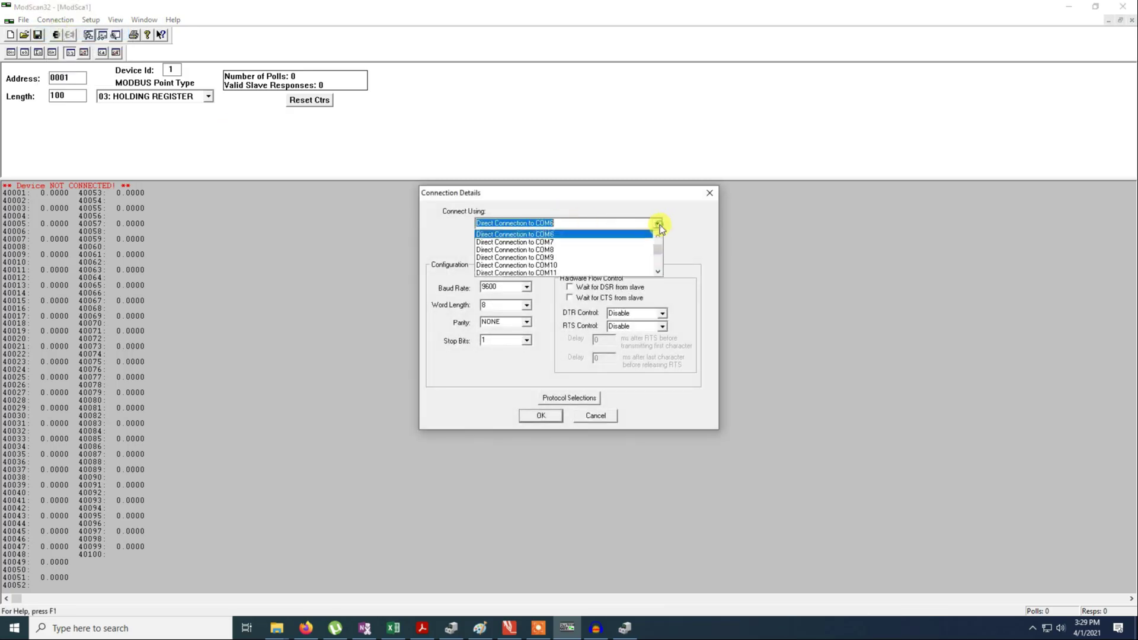
drag(658, 254, 660, 236)
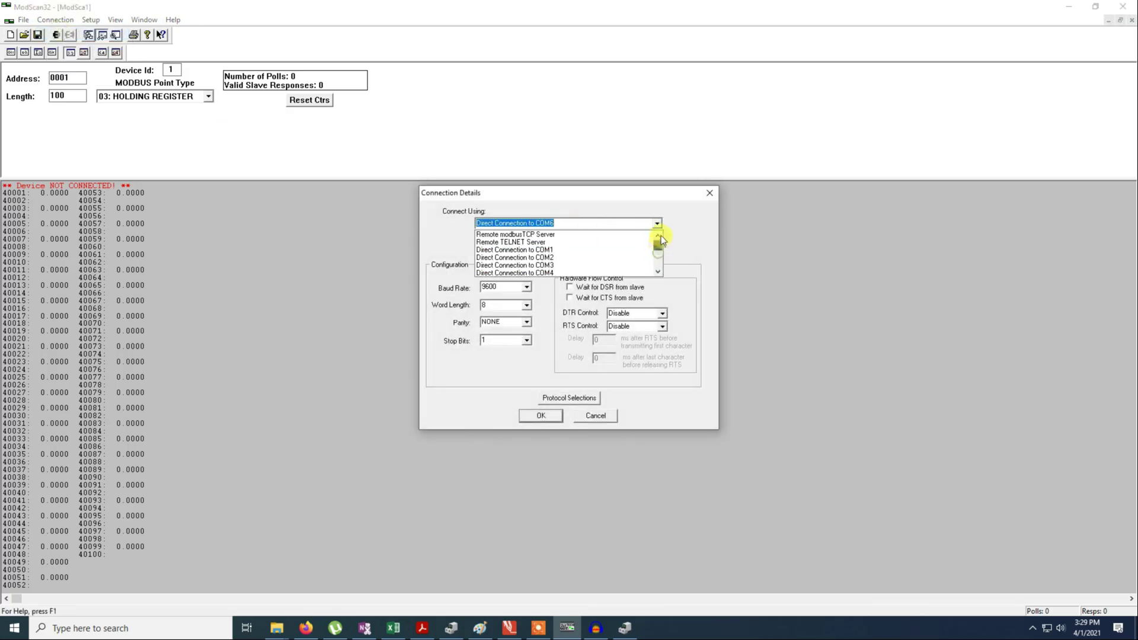
scroll(563, 263, down, 1)
click(561, 265)
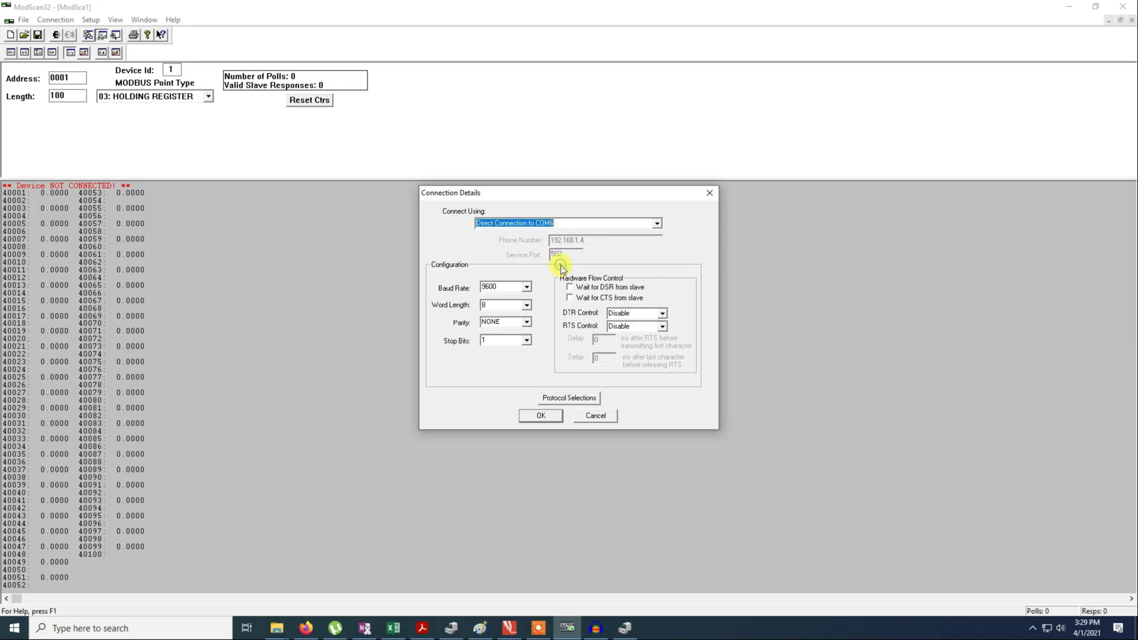
click(503, 286)
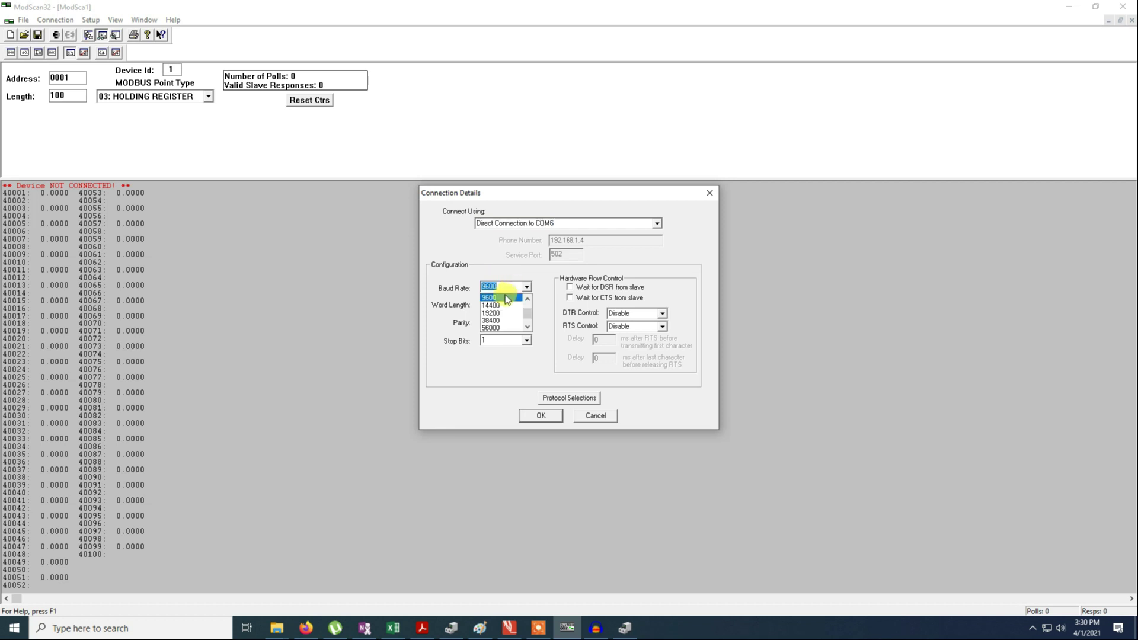
click(501, 296)
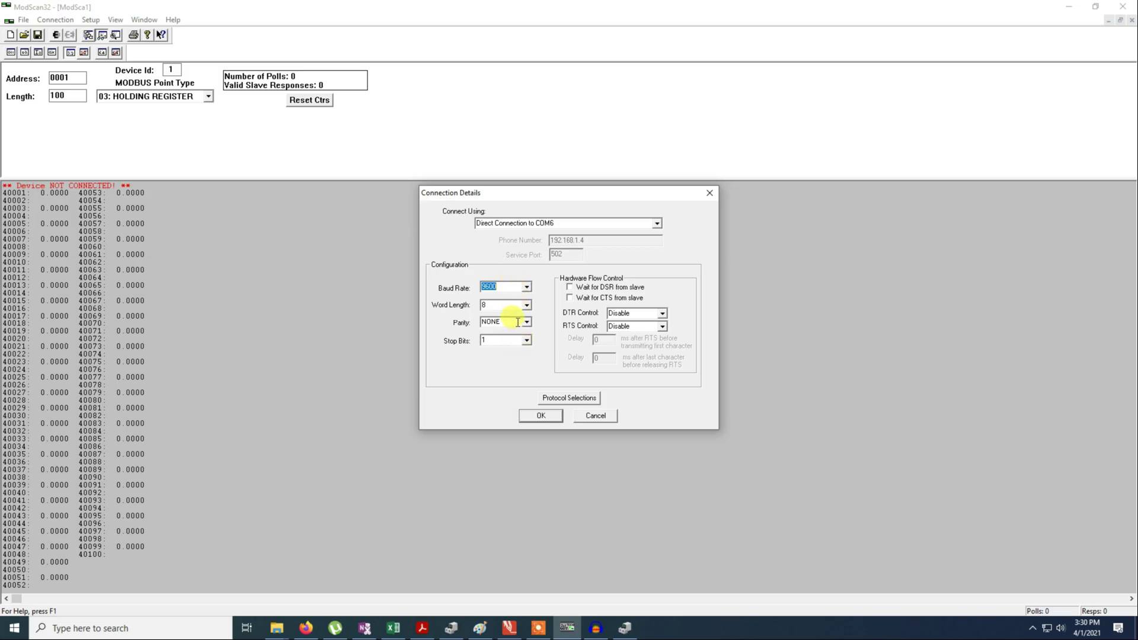
click(540, 415)
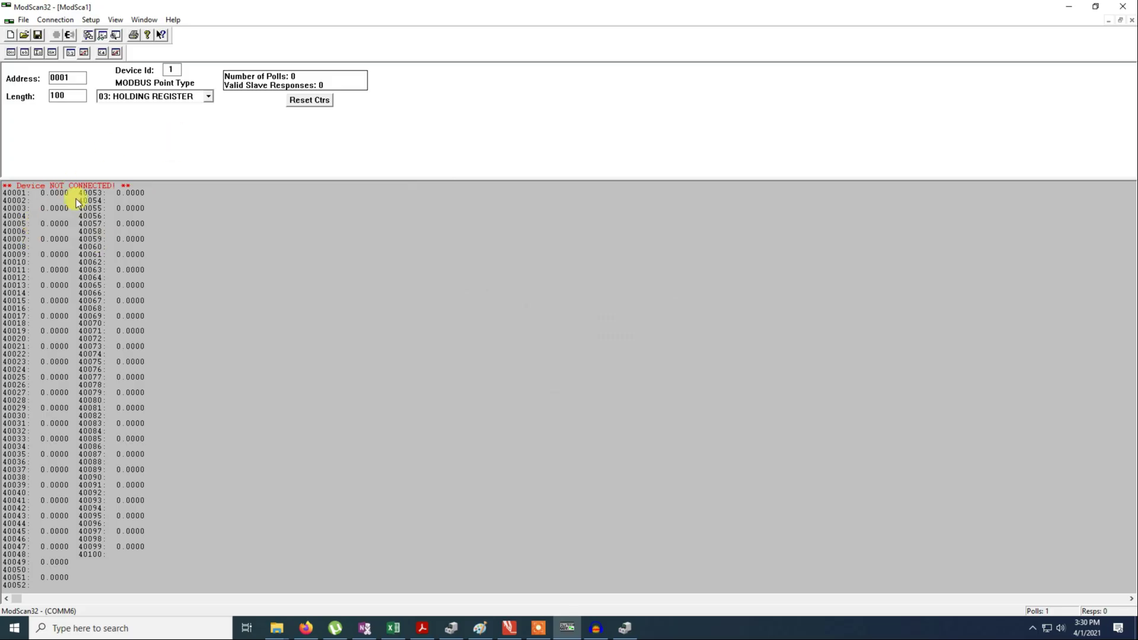
Step: Set Device Id to 2 and change the point type to 04: INPUT REGISTER
drag(168, 69, 187, 71)
text(2)
click(187, 97)
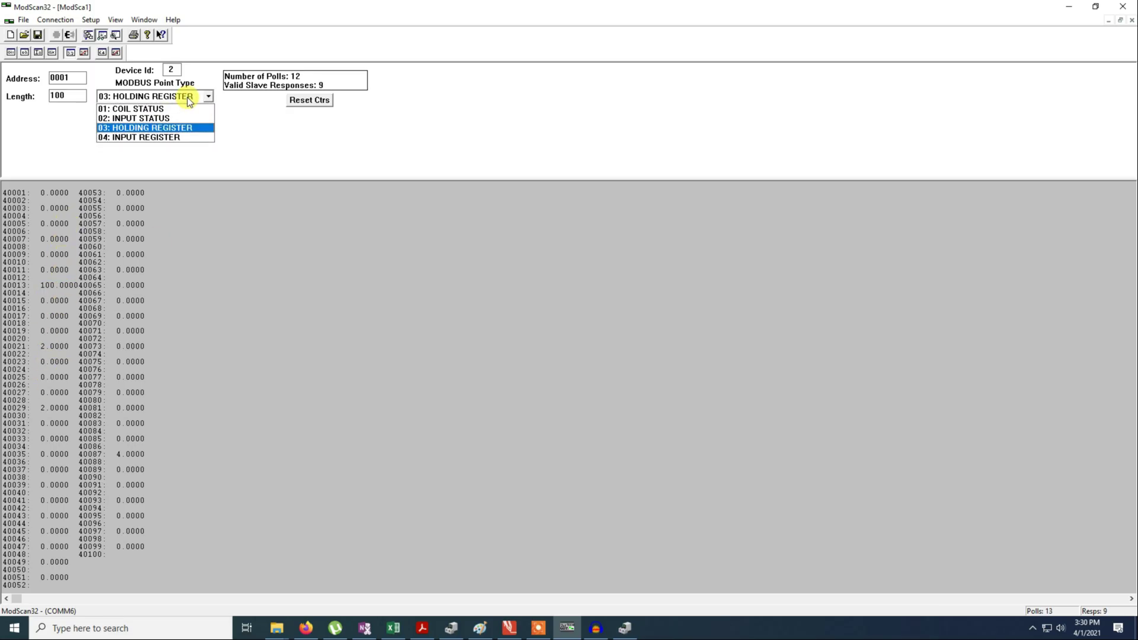
click(181, 136)
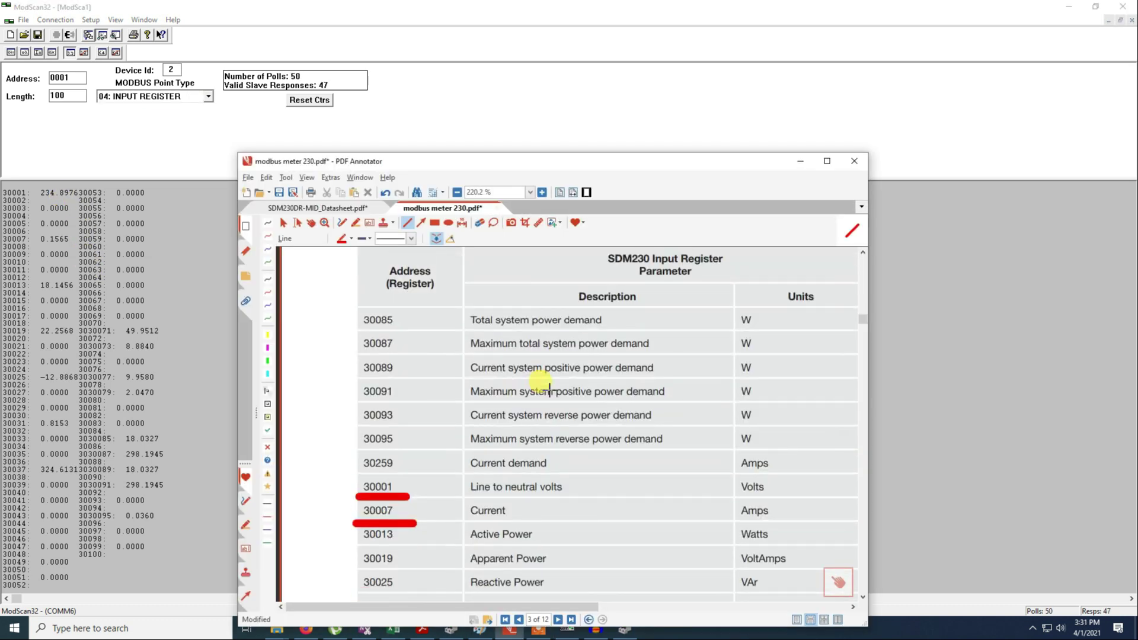
scroll(550, 391, up, 2)
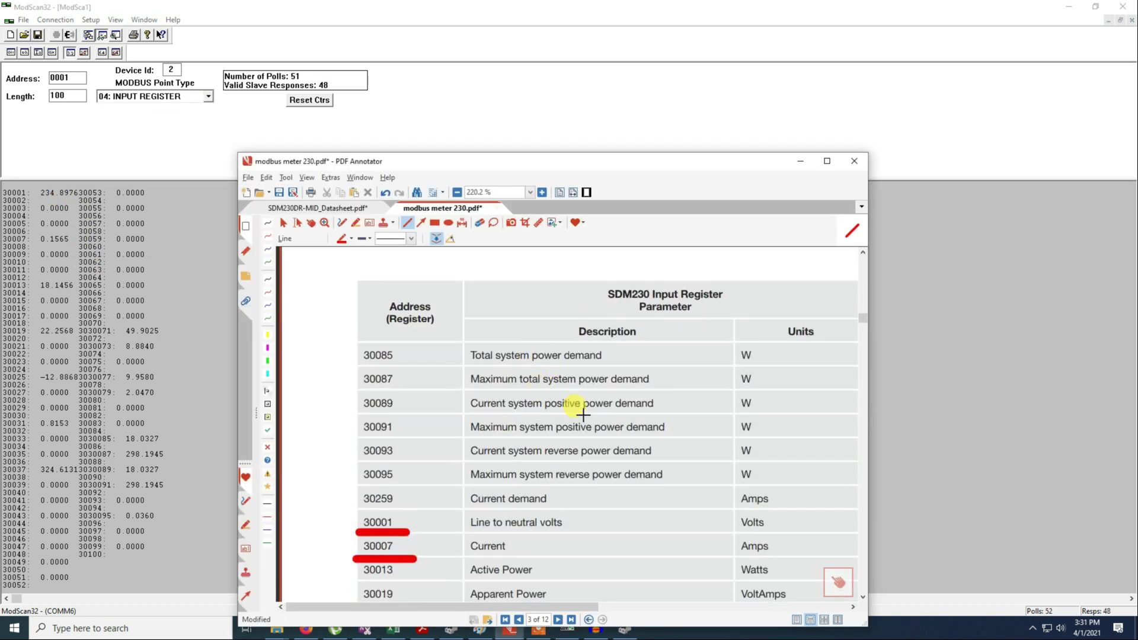
Step: Move and minimize the datasheet to view current, power factor and frequency readings
drag(571, 160, 588, 97)
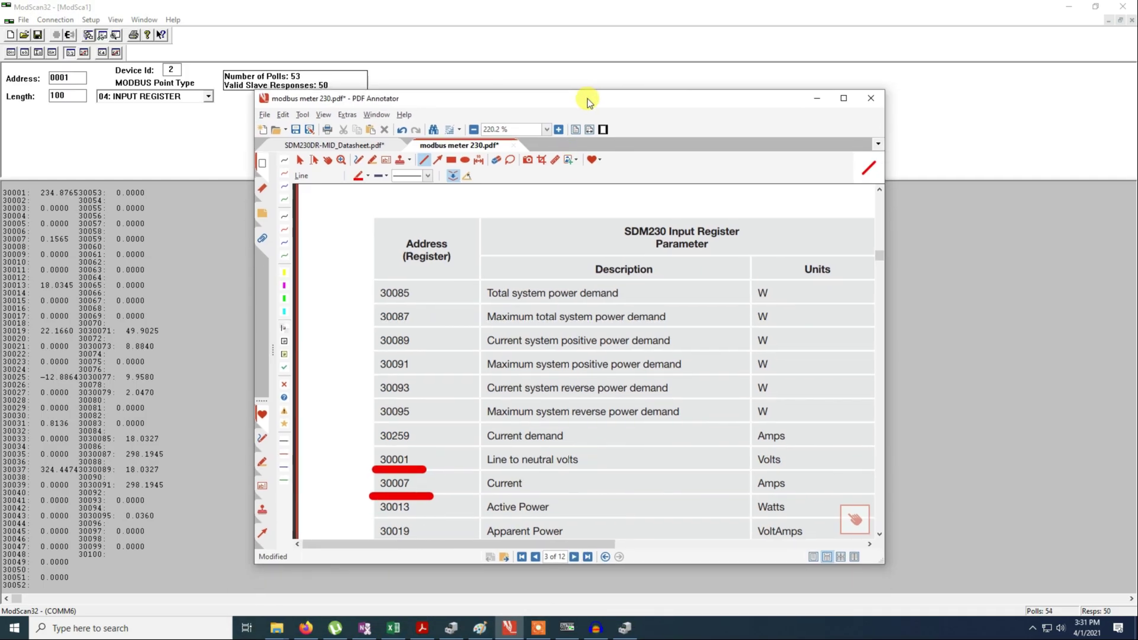
scroll(611, 335, down, 3)
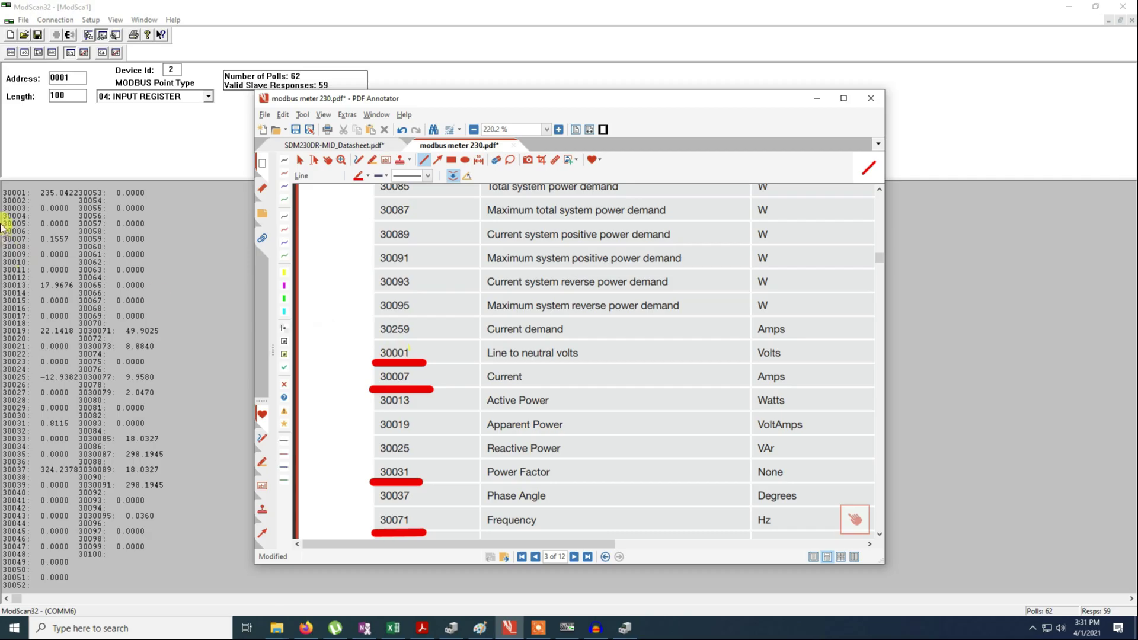
click(510, 629)
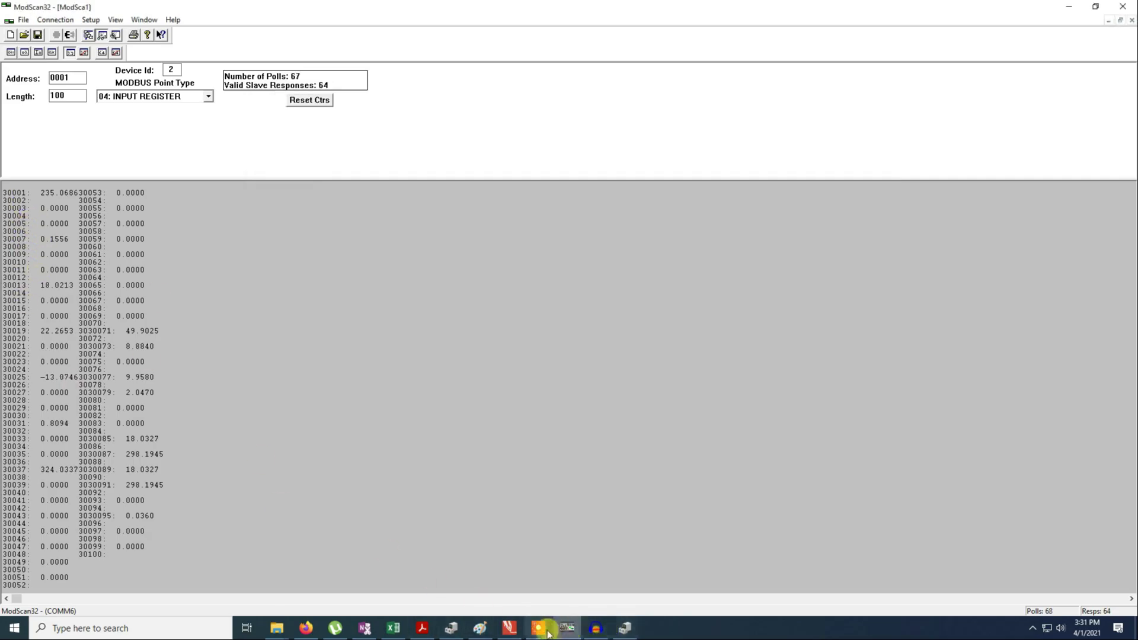
click(510, 628)
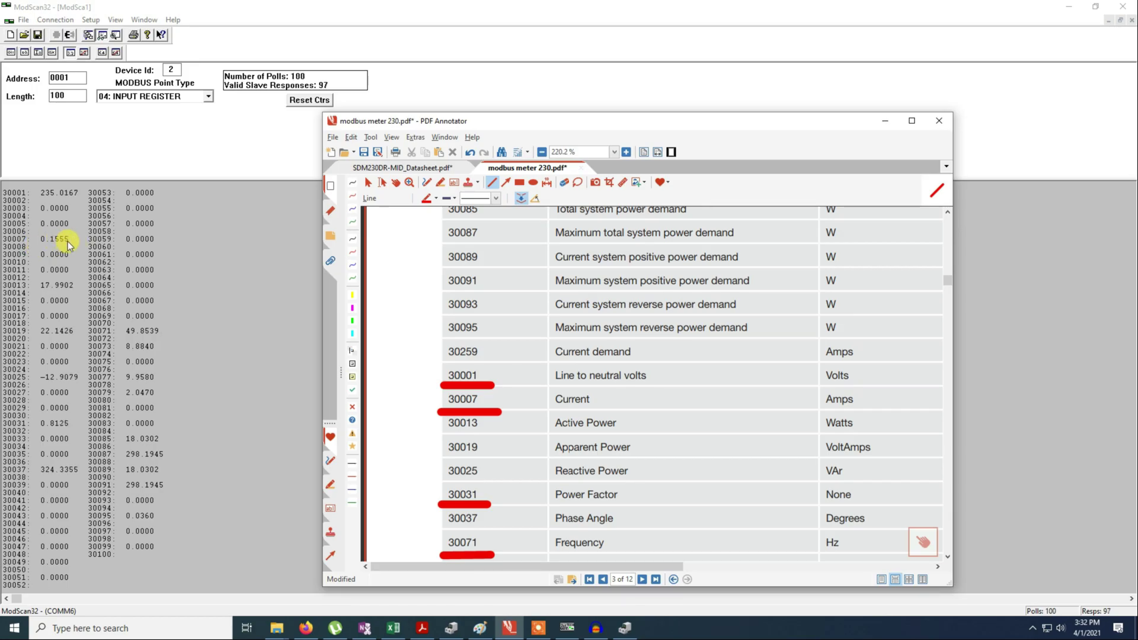
scroll(516, 326, down, 2)
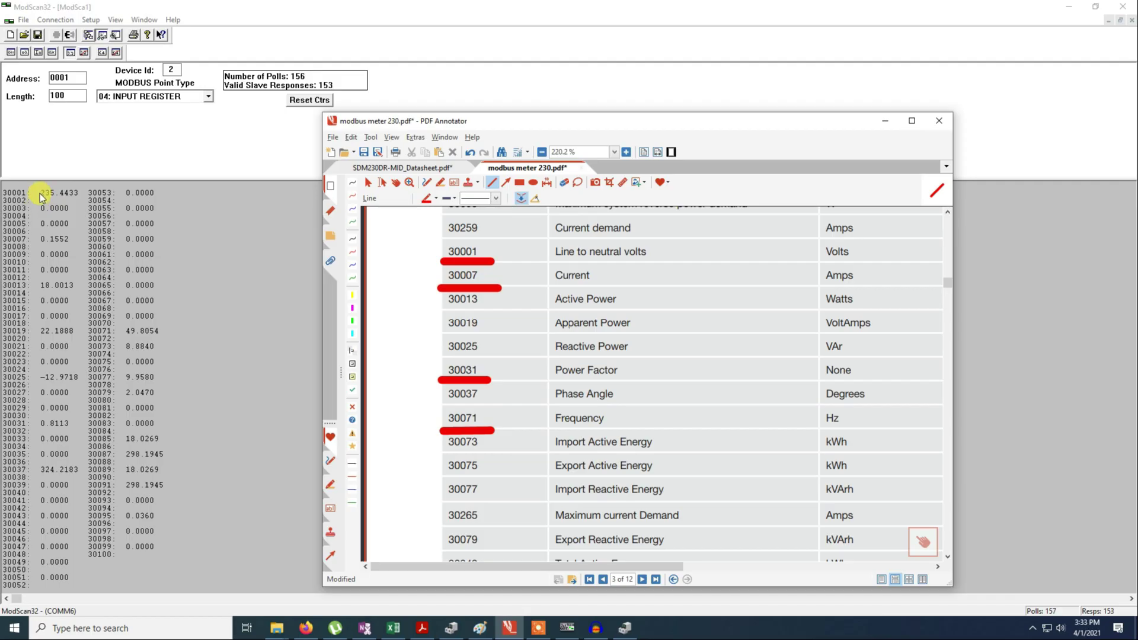
click(135, 78)
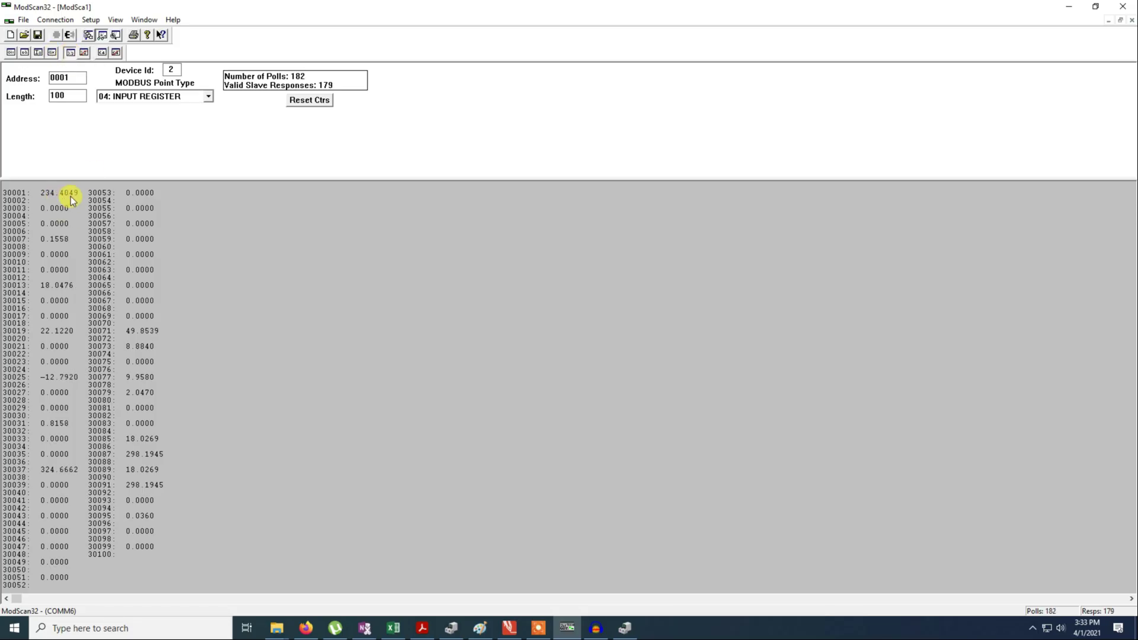
Step: Toggle the readings to hex and back to floating point, then return to the datasheet
click(52, 53)
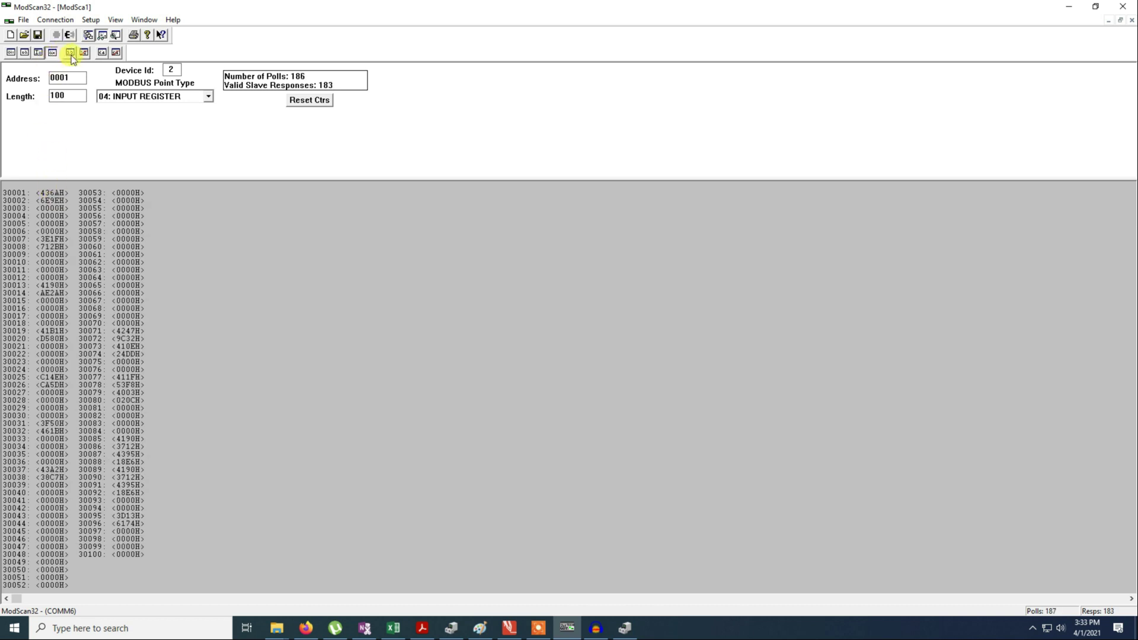
click(70, 53)
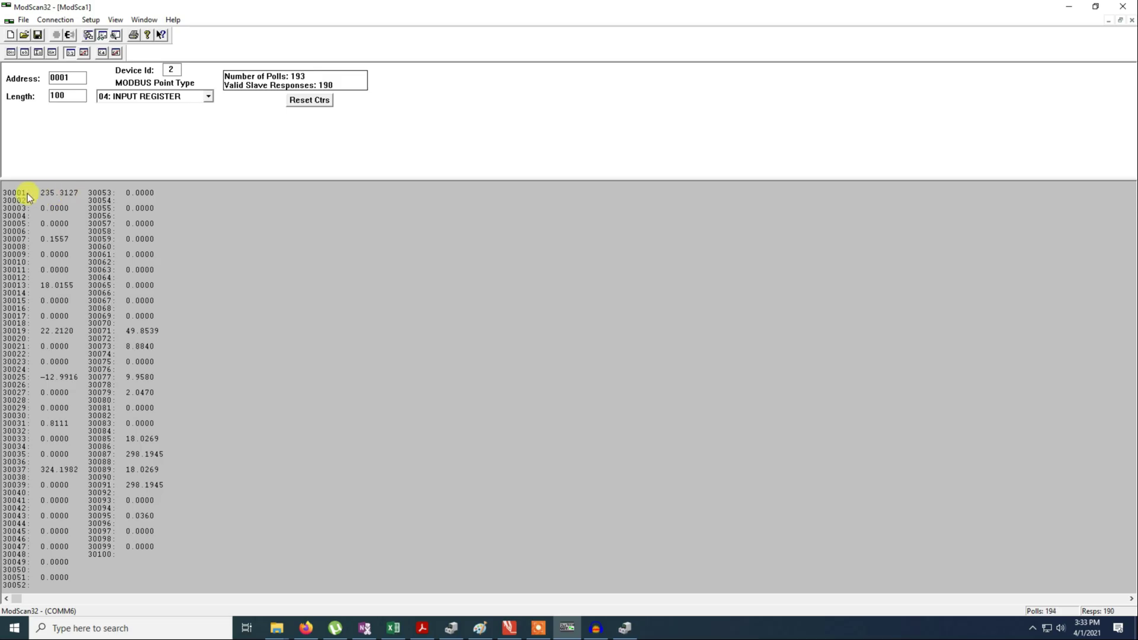
key(alt+Tab)
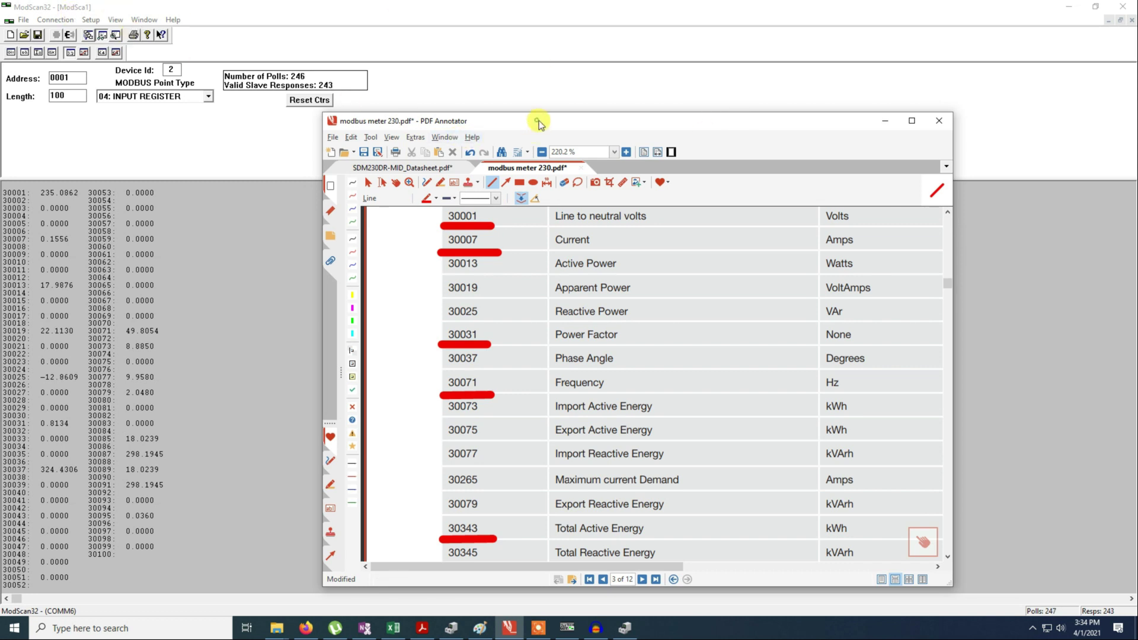
Step: Scroll the datasheet to section 1.3.1 and switch ModScan32 to 03: HOLDING REGISTER
drag(539, 121, 658, 118)
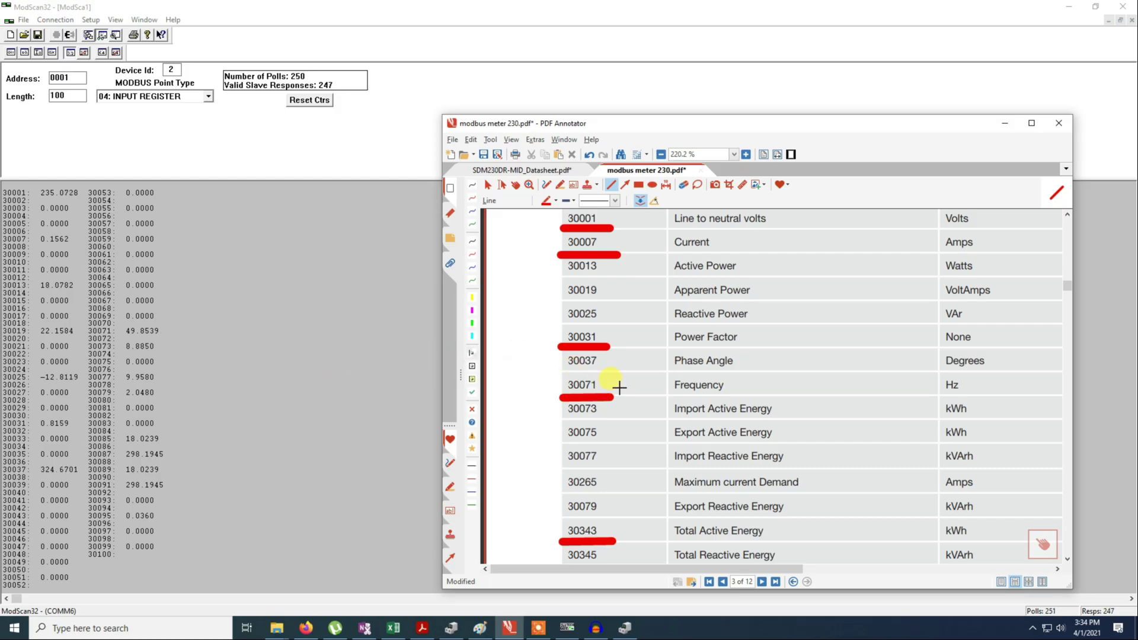
scroll(610, 427, down, 4)
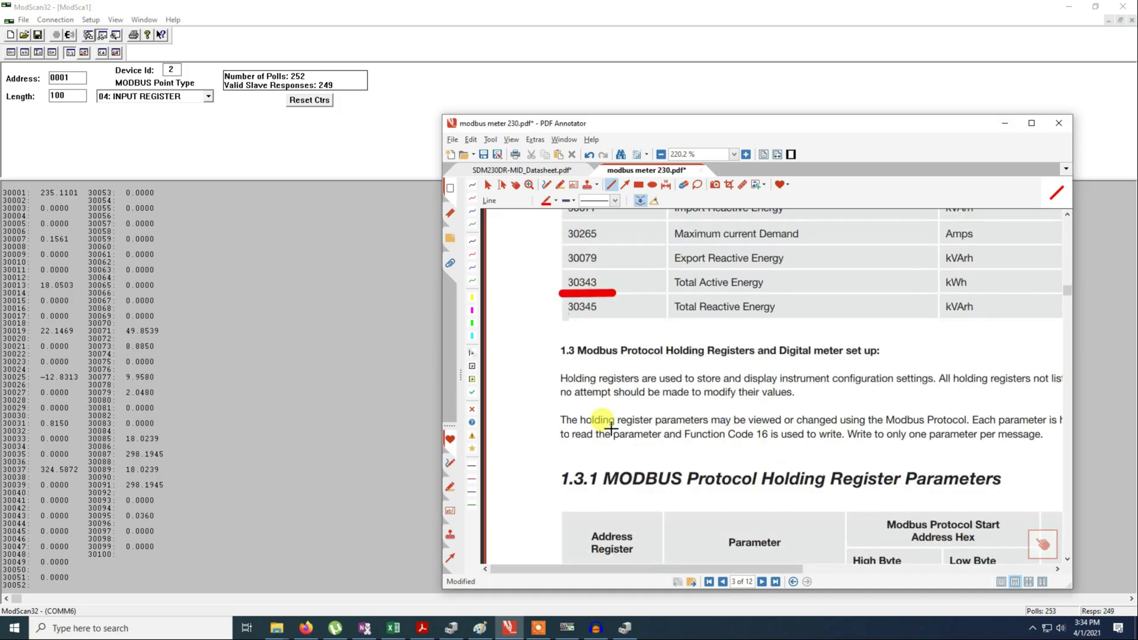
scroll(610, 426, down, 4)
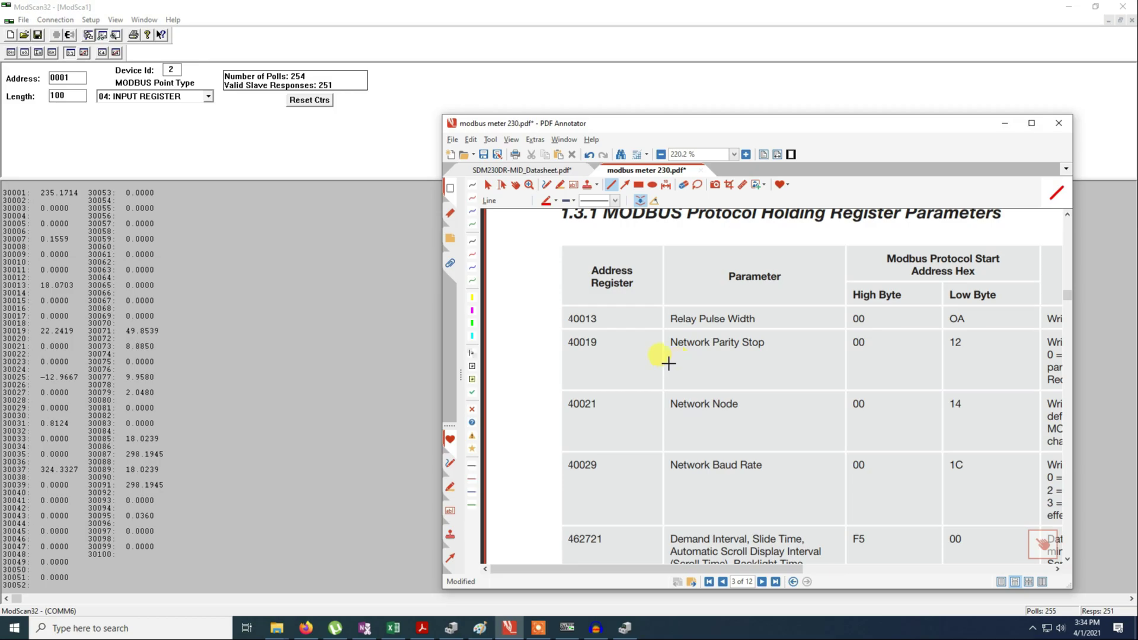
click(175, 95)
click(170, 128)
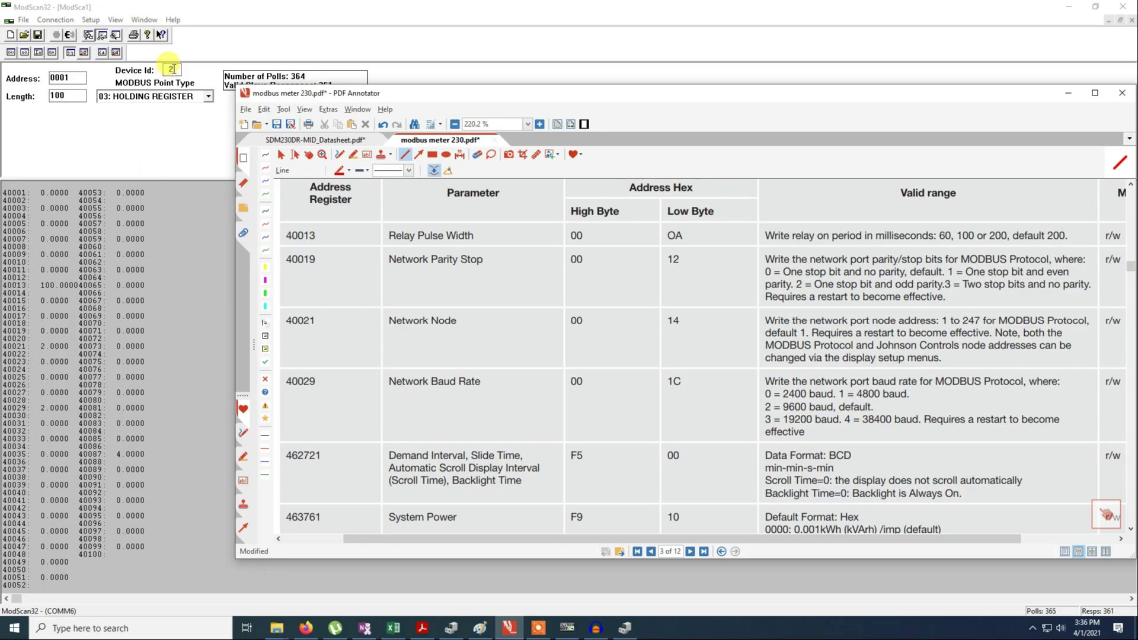
Step: Enter Device Id 2 in ModScan32 for the holding-register poll
text(2)
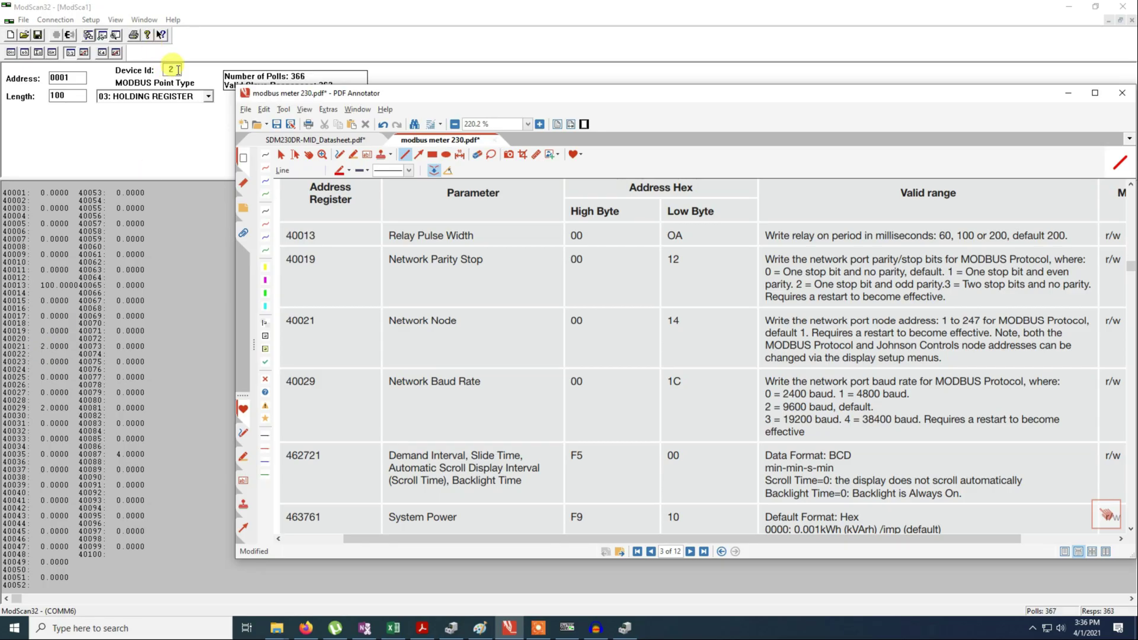